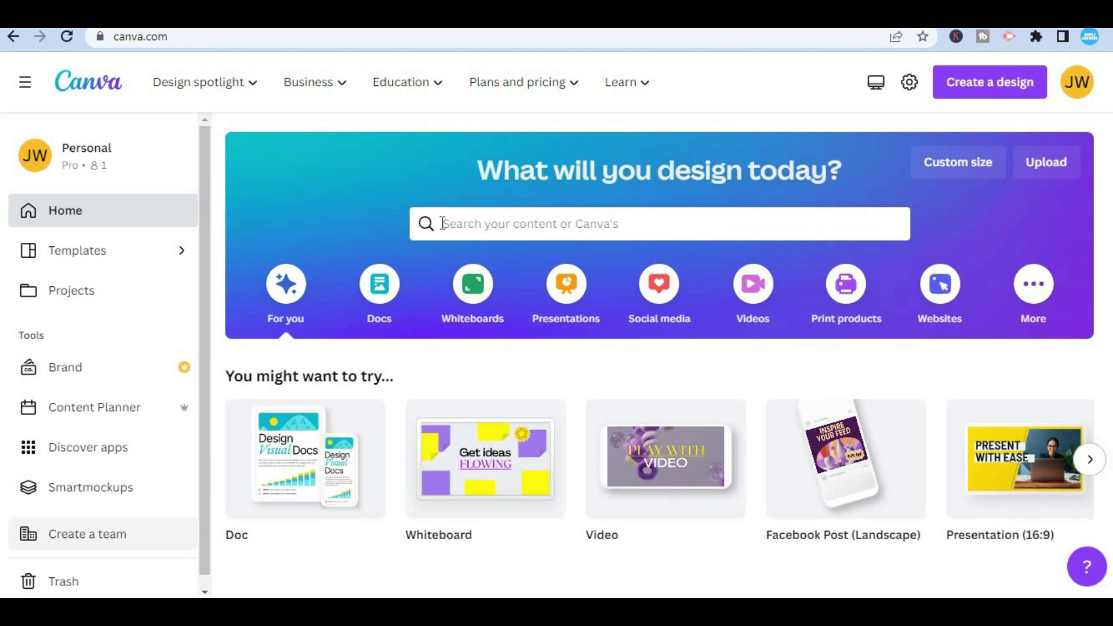
- Search Canva's templates for 'birthday card', replacing the initial 'folded card' query
{"action": "left_click", "coordinate": [471, 222]}
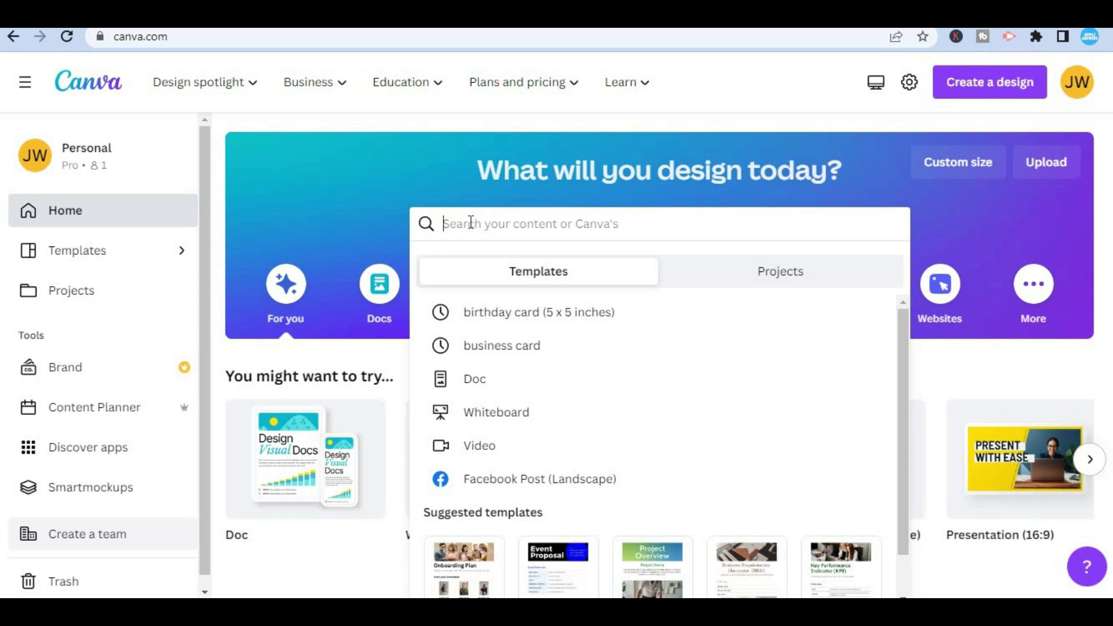
{"action": "type", "text": "f"}
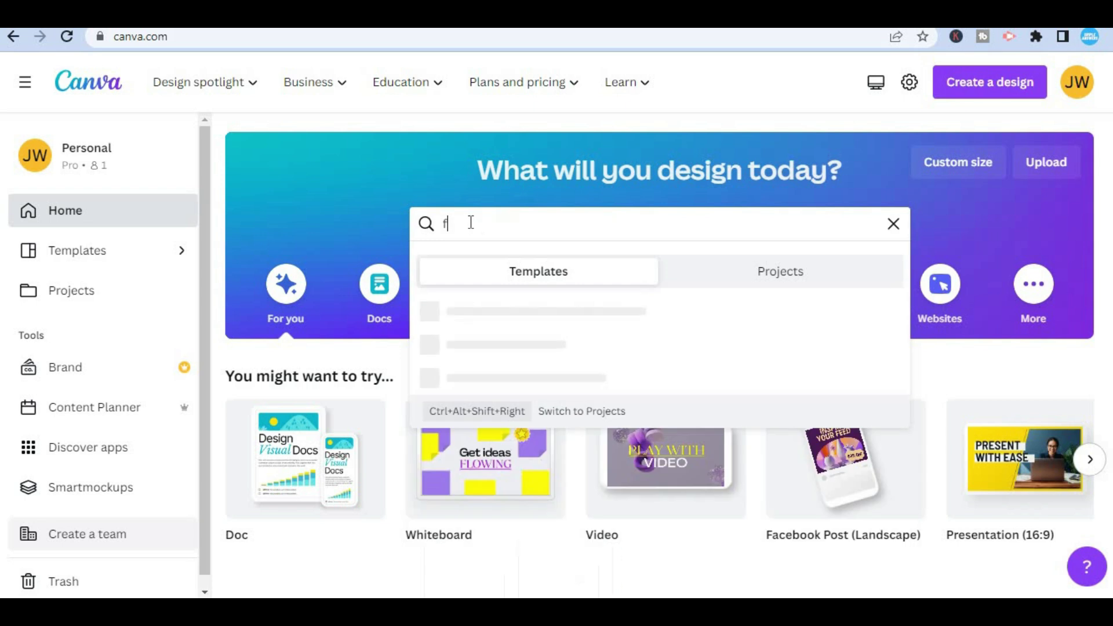
{"action": "type", "text": "olded car"}
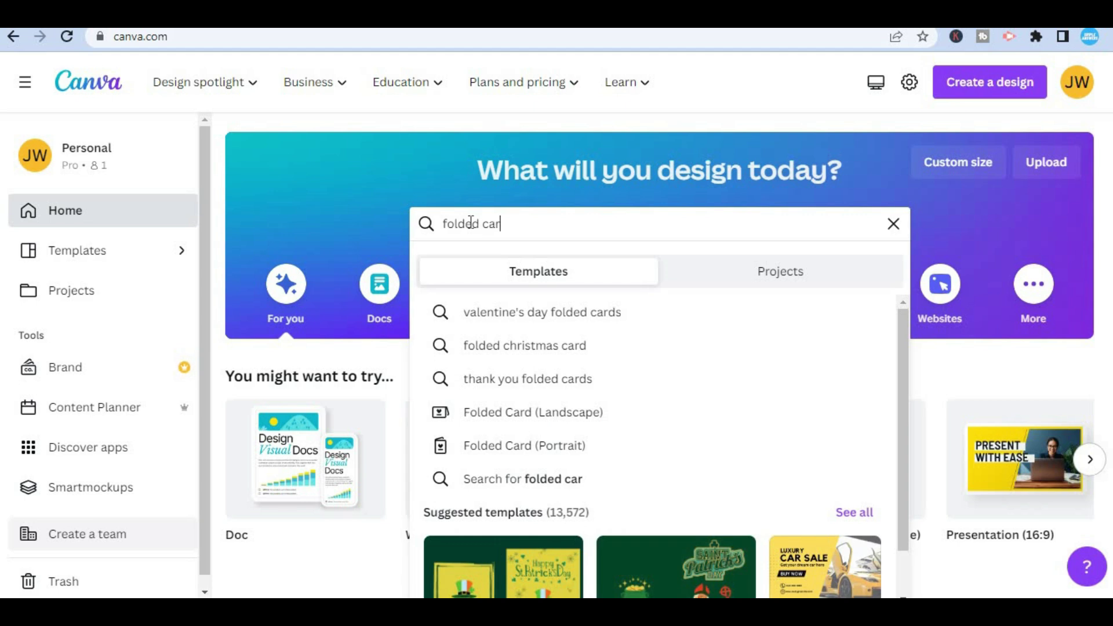
{"action": "type", "text": "d"}
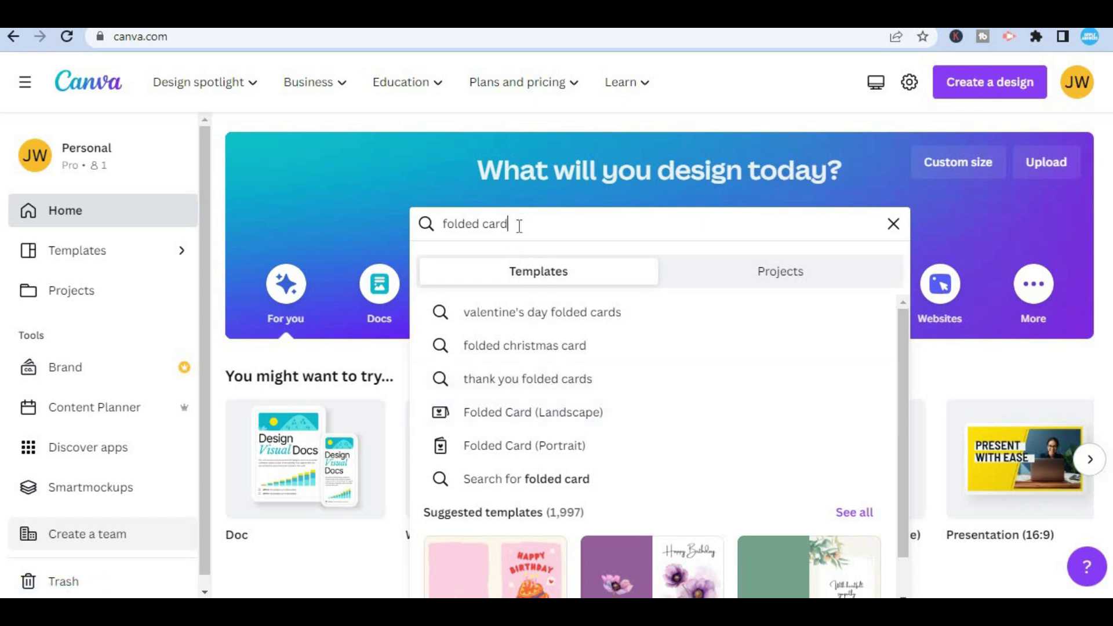
{"action": "left_click_drag", "start_coordinate": [519, 226], "coordinate": [401, 224]}
{"action": "type", "text": "b"}
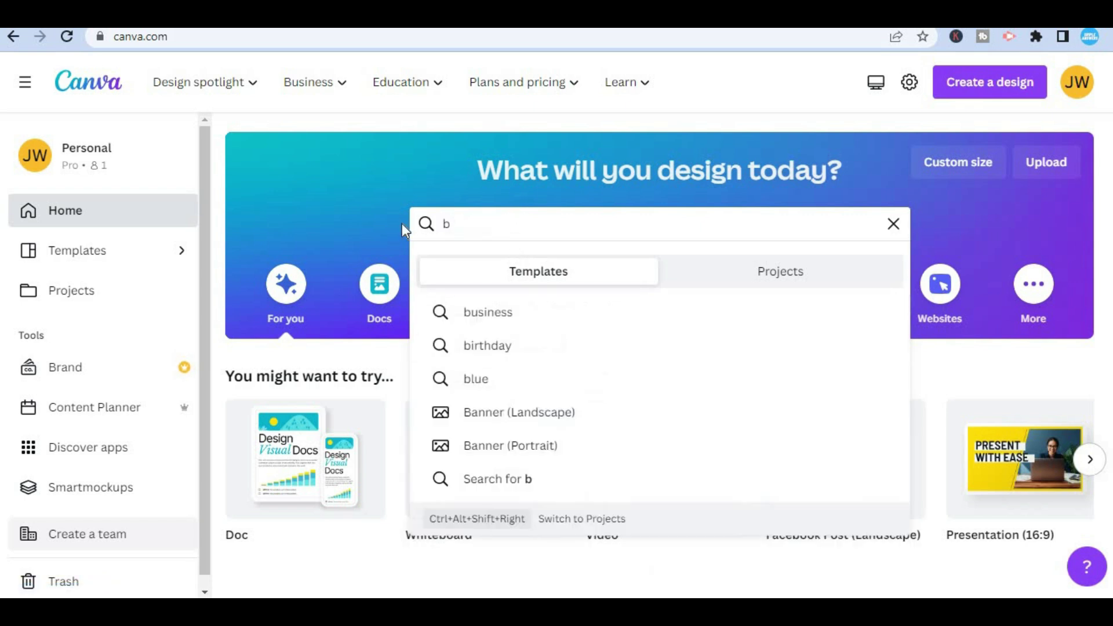
{"action": "type", "text": "irthda"}
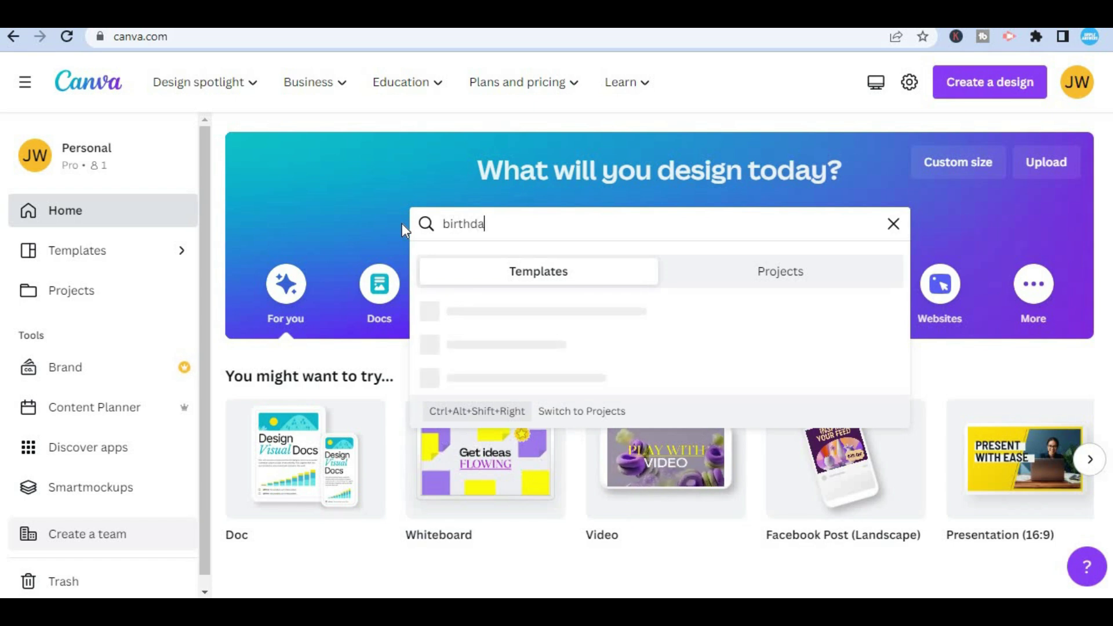
{"action": "type", "text": "y card"}
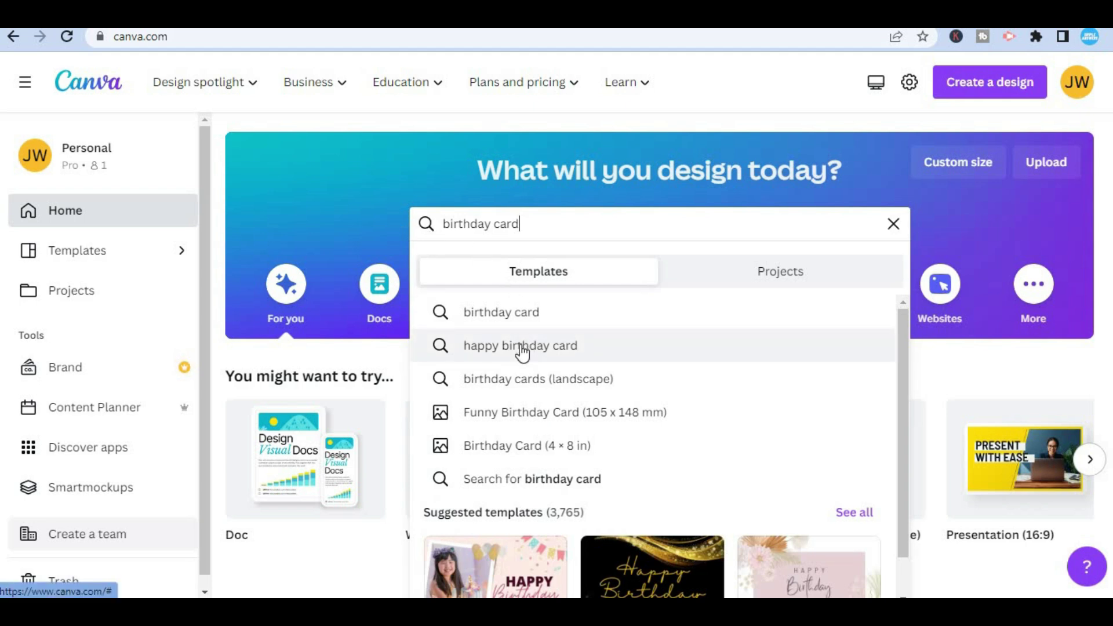
- Show the 'happy birthday card' template results and scroll through the grid
{"action": "left_click", "coordinate": [521, 346]}
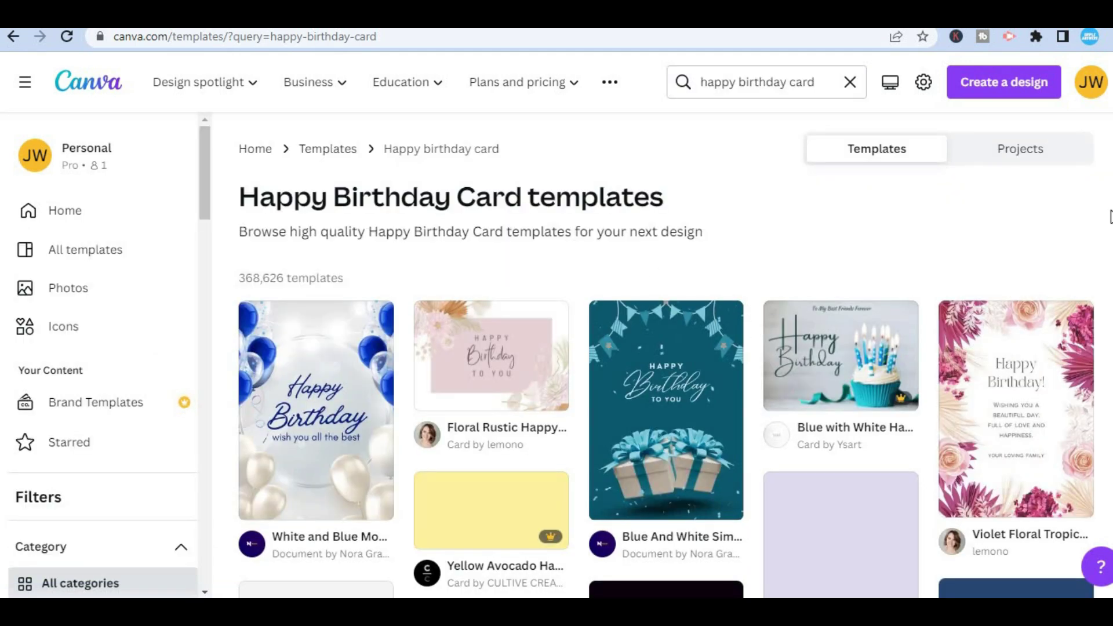
{"action": "scroll", "coordinate": [637, 359], "scroll_direction": "down", "scroll_amount": 1}
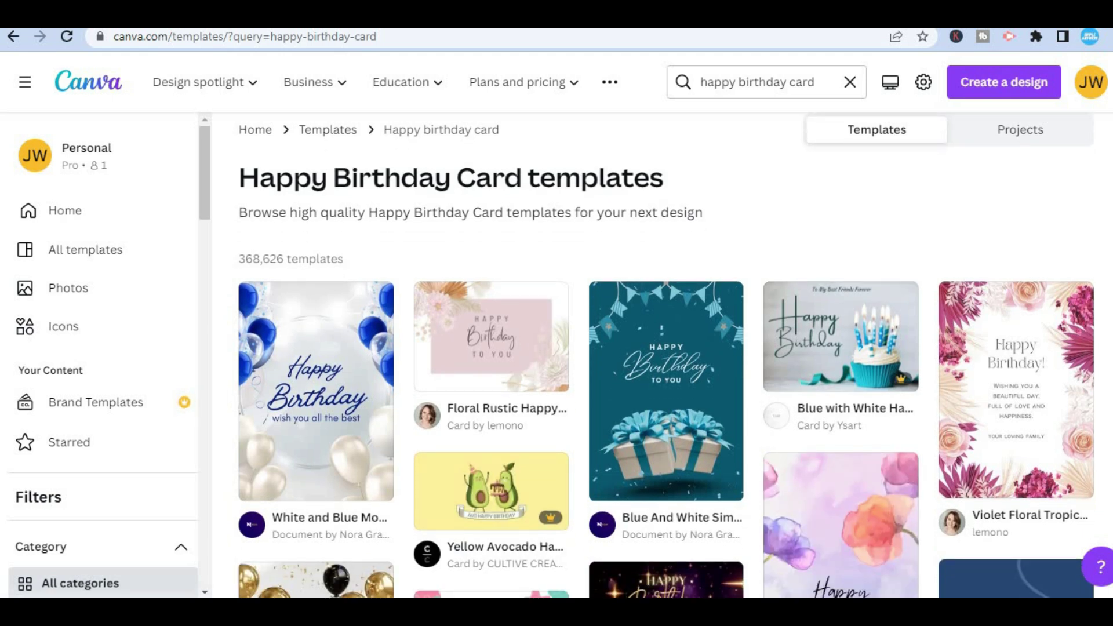
{"action": "scroll", "coordinate": [782, 303], "scroll_direction": "down", "scroll_amount": 3}
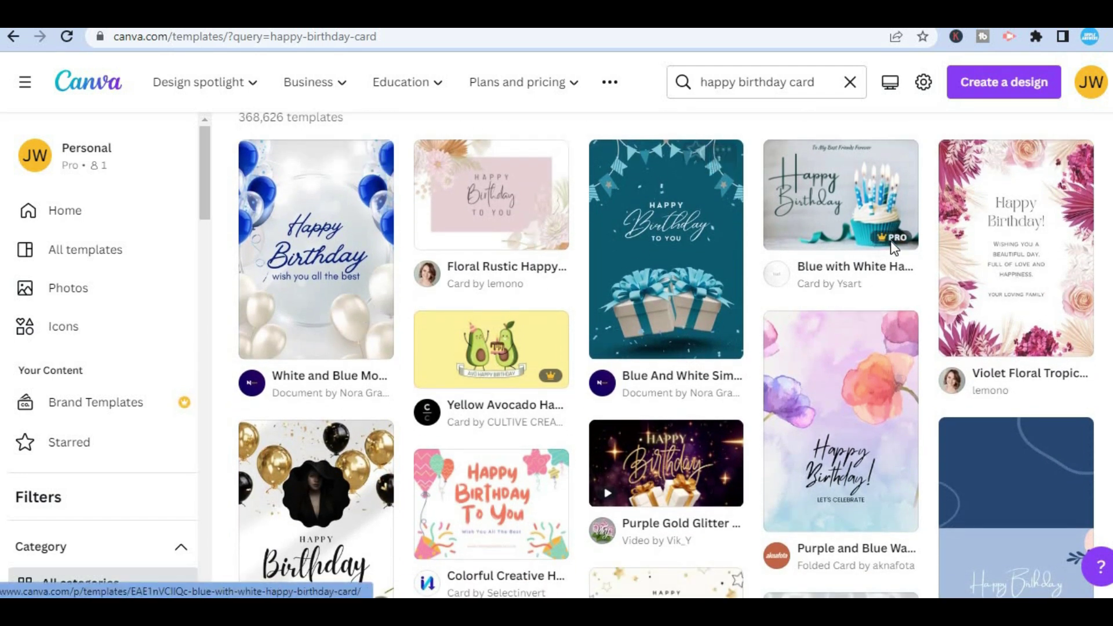
{"action": "mouse_move", "coordinate": [883, 239]}
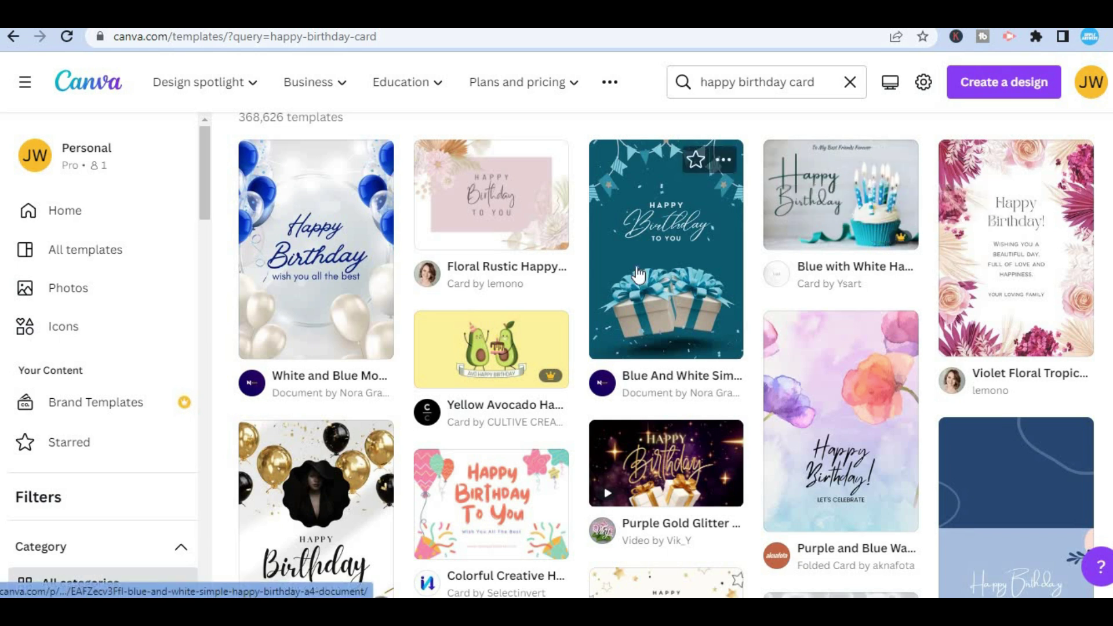
- Open the black-and-gold balloon birthday template as an editable design
{"action": "left_click", "coordinate": [316, 511]}
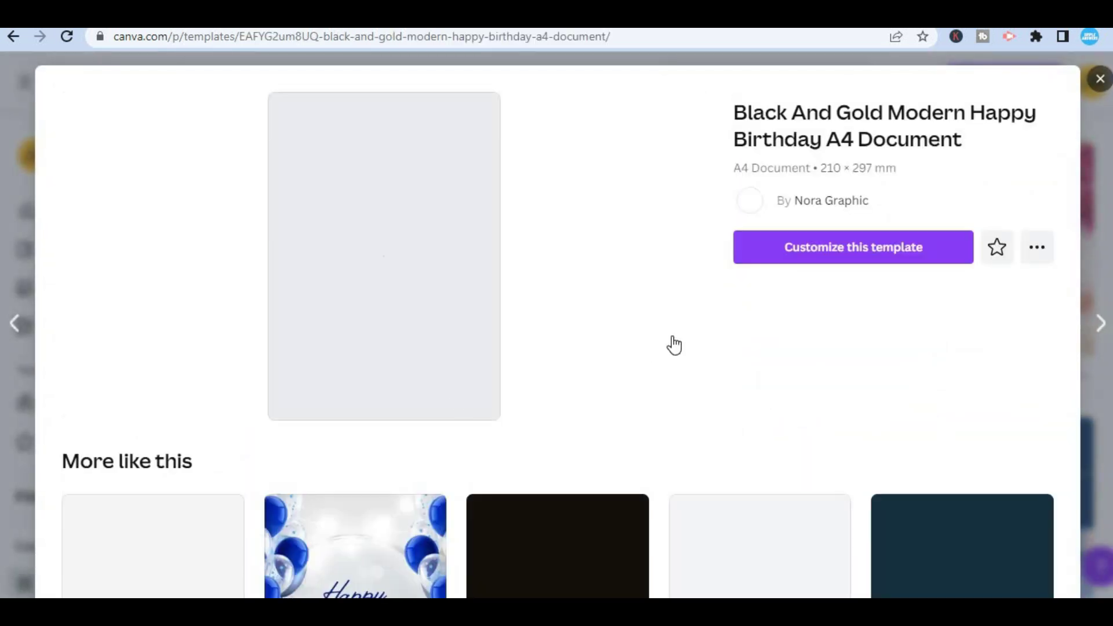
{"action": "left_click", "coordinate": [787, 264]}
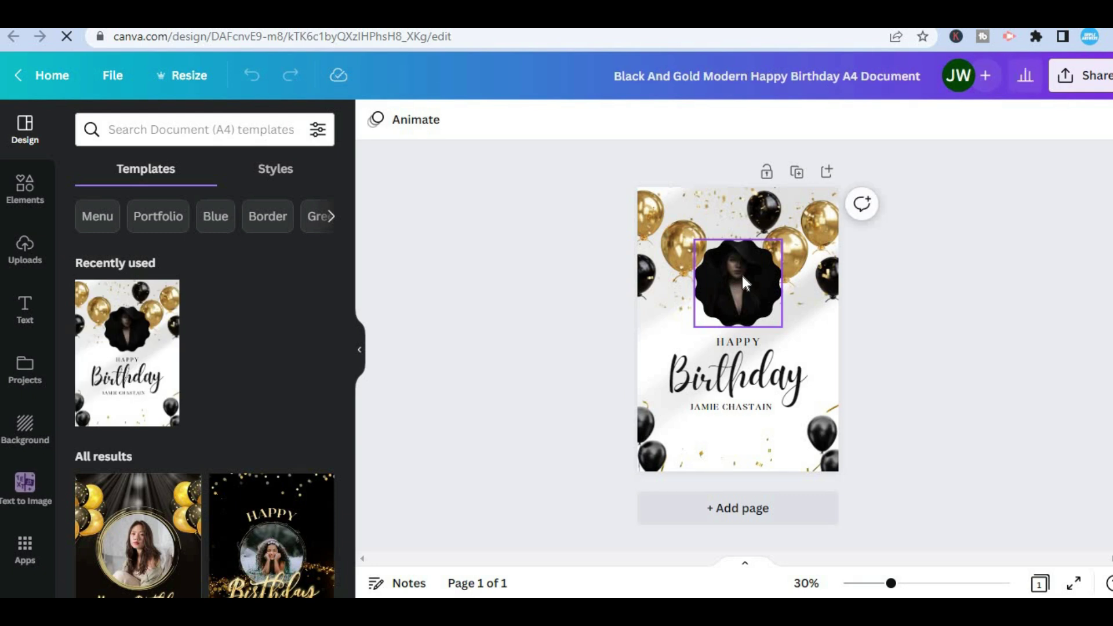
- Delete the landscape image from the card's photo frame, keeping the frame
{"action": "left_click", "coordinate": [742, 276]}
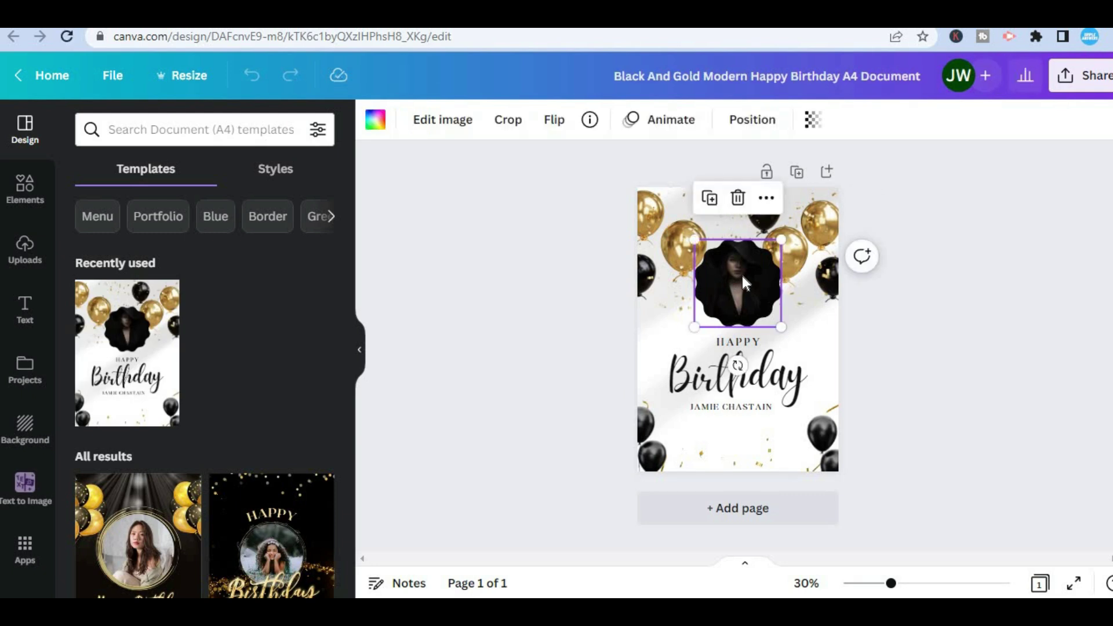
{"action": "left_click", "coordinate": [735, 203]}
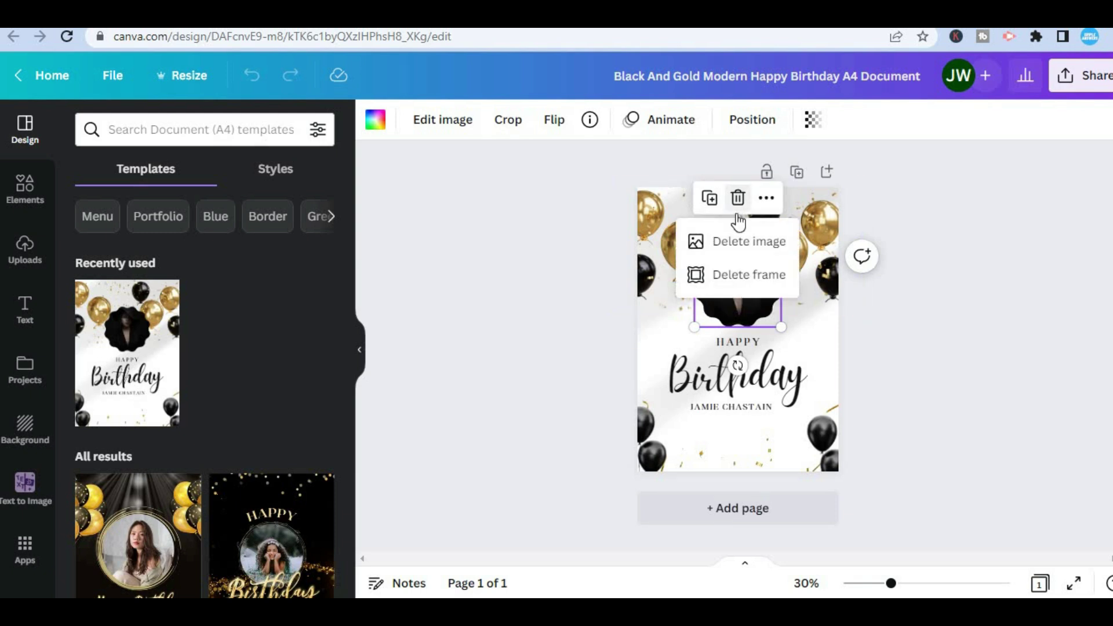
{"action": "left_click", "coordinate": [745, 244]}
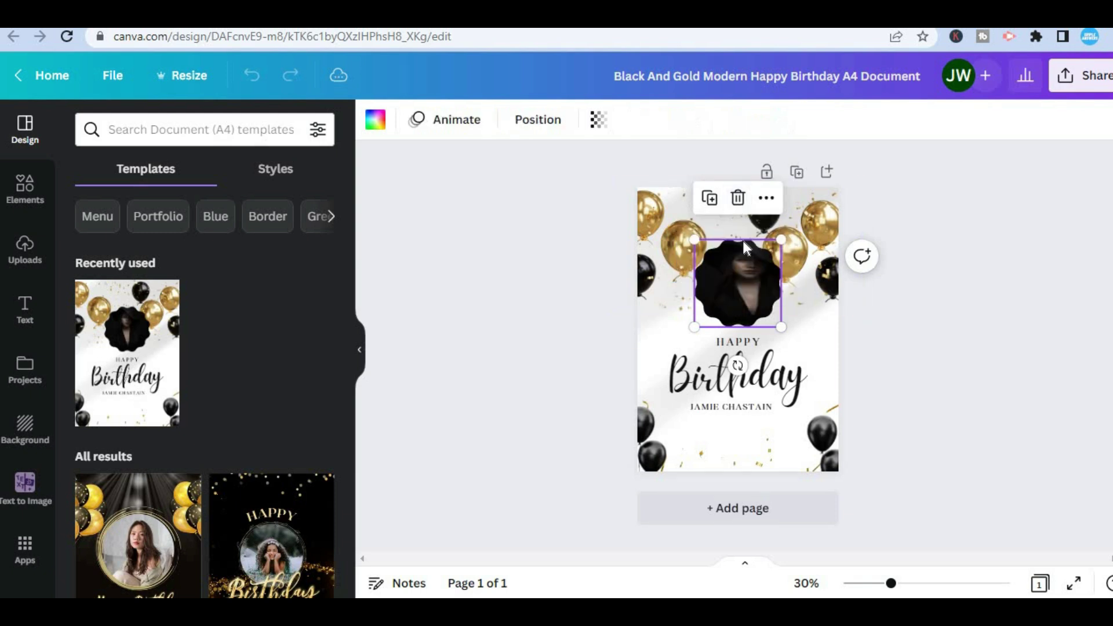
- Drag the uploaded smiling-man portrait into the empty frame and centre him
{"action": "left_click", "coordinate": [25, 250]}
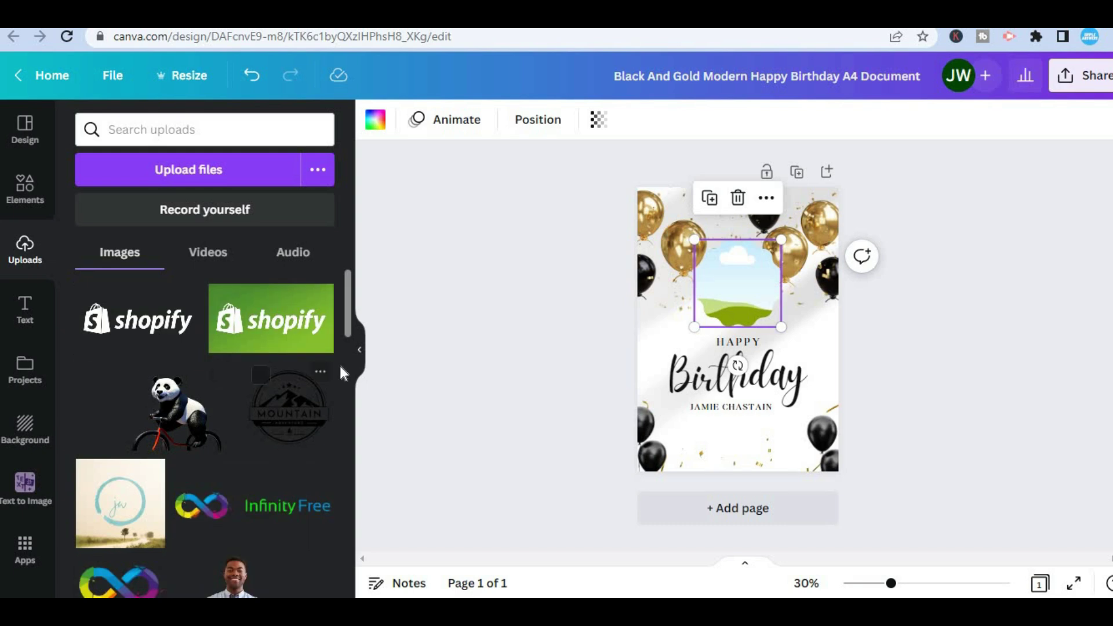
{"action": "left_click_drag", "start_coordinate": [349, 305], "coordinate": [349, 328]}
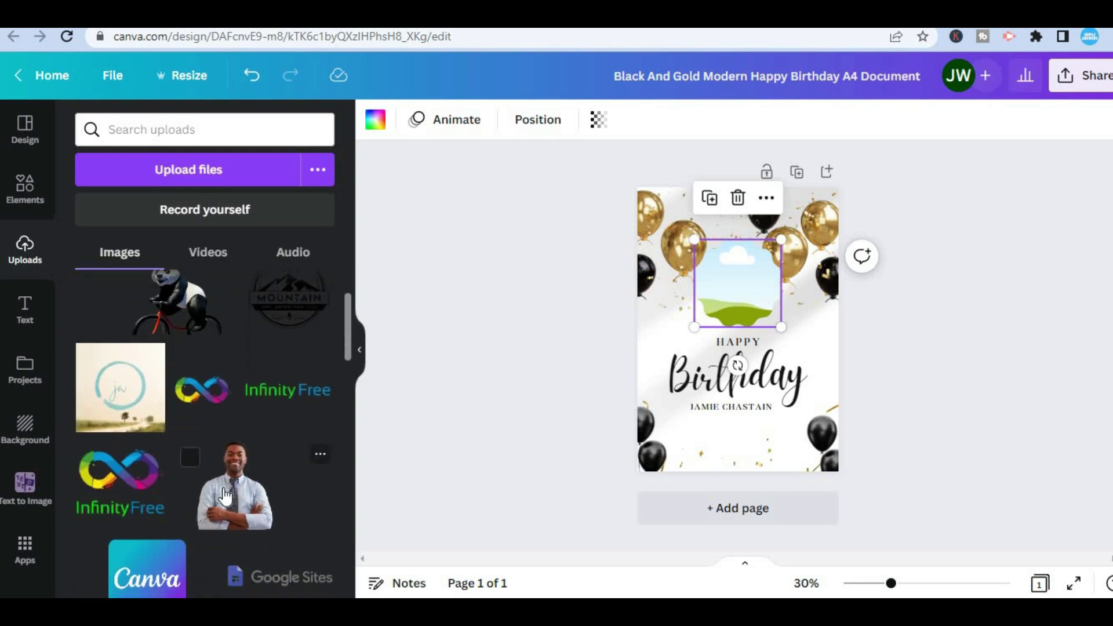
{"action": "left_click_drag", "start_coordinate": [226, 495], "coordinate": [716, 278]}
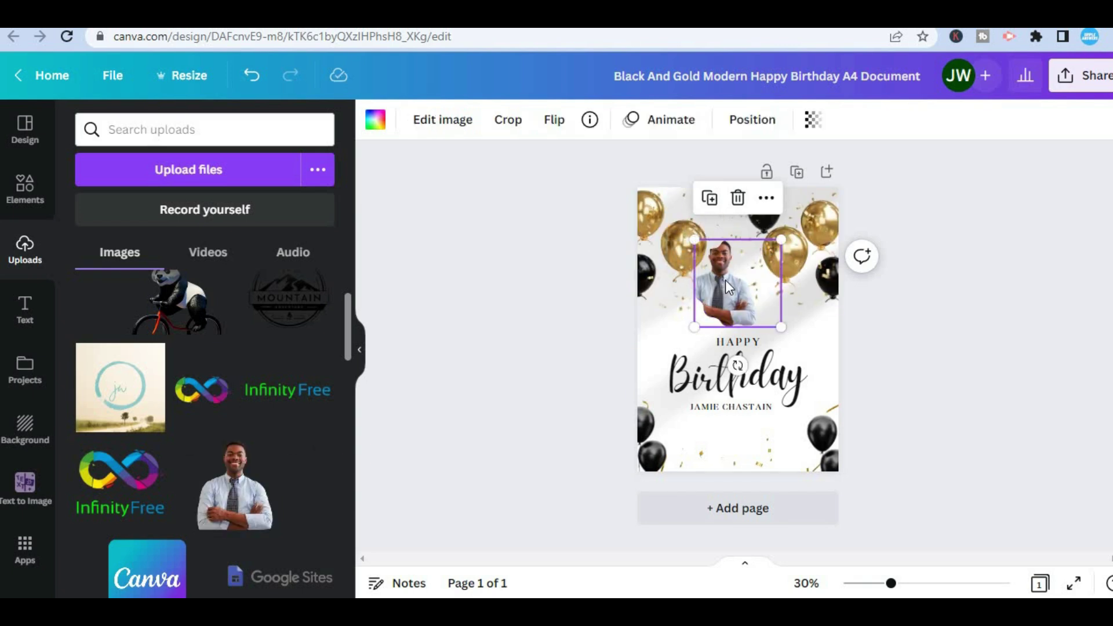
{"action": "double_click", "coordinate": [725, 280]}
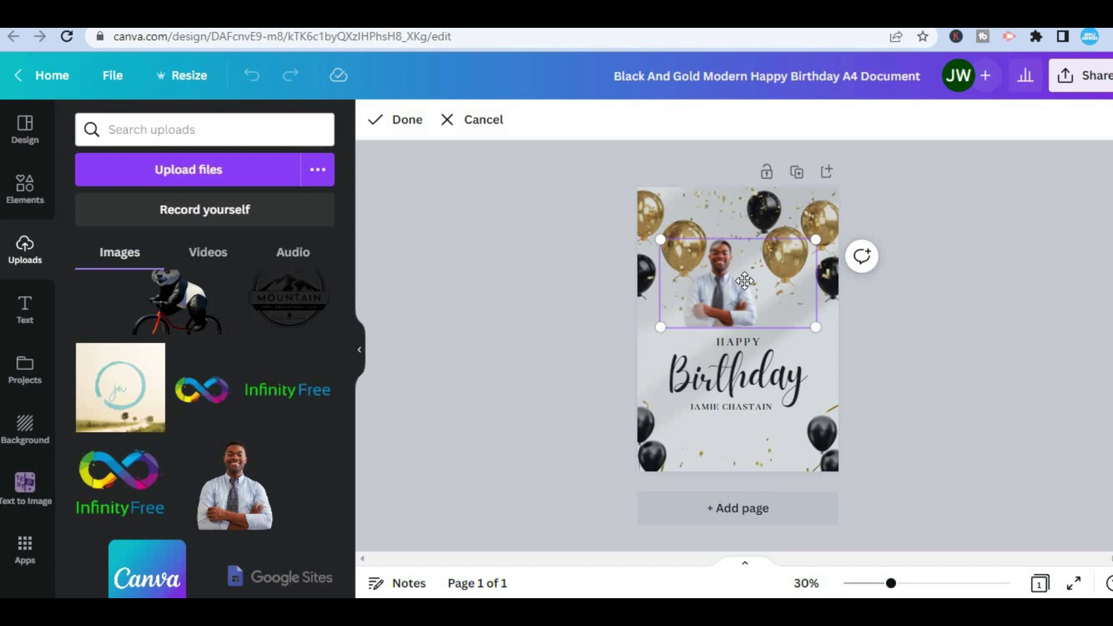
{"action": "left_click_drag", "start_coordinate": [725, 280], "coordinate": [739, 280]}
{"action": "left_click", "coordinate": [963, 327]}
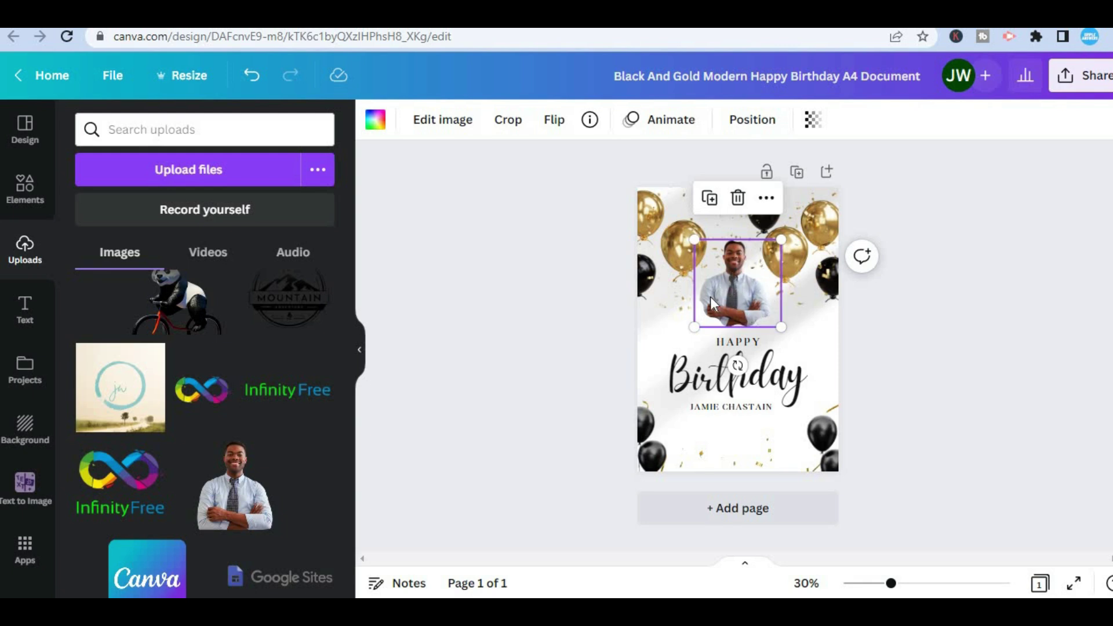
- Delete the old photo frame and search Elements for 'frame' to list all frame shapes
{"action": "left_click", "coordinate": [738, 199]}
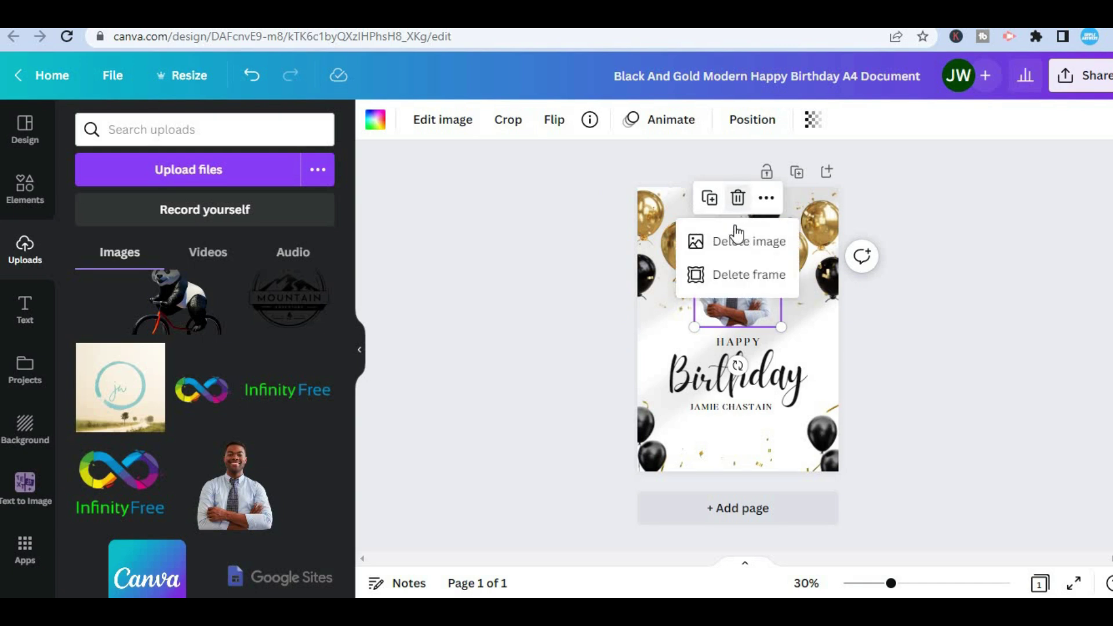
{"action": "left_click", "coordinate": [735, 278]}
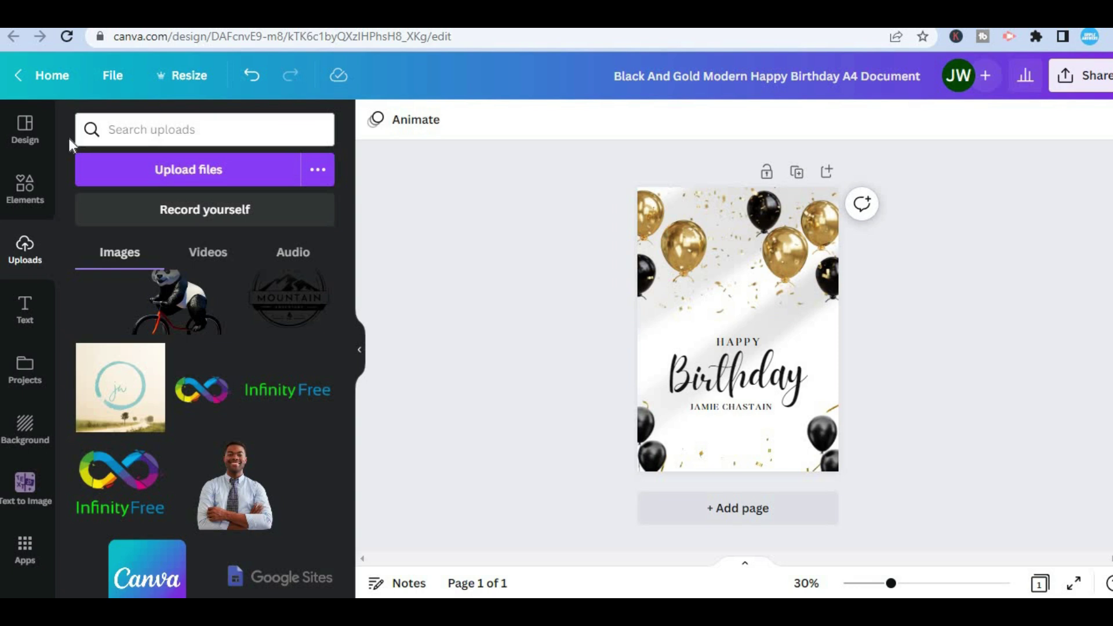
{"action": "left_click", "coordinate": [29, 186]}
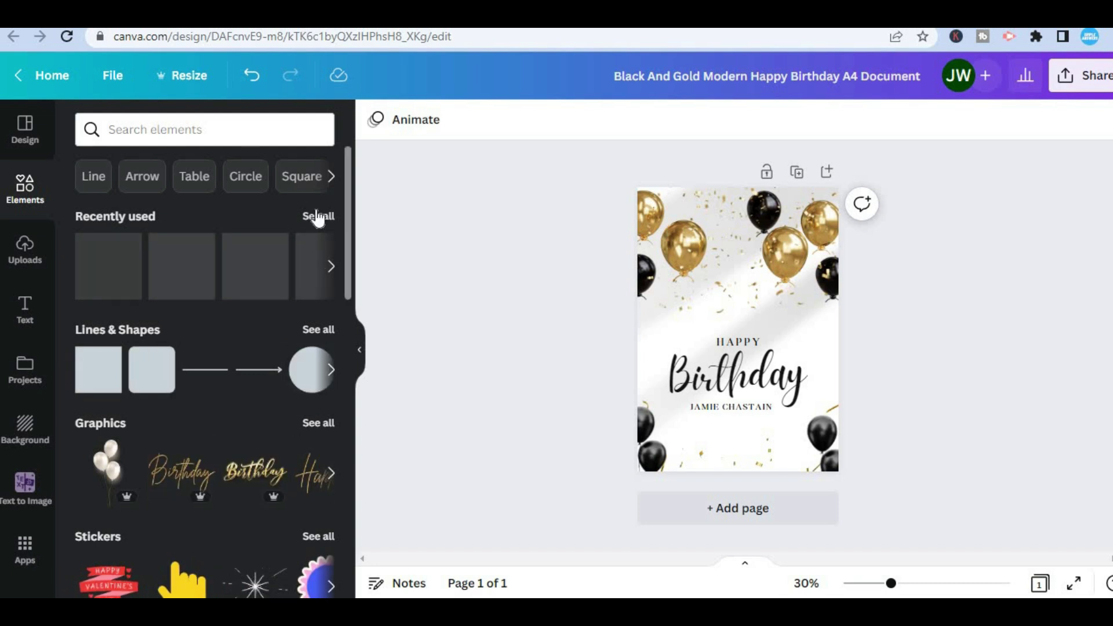
{"action": "left_click", "coordinate": [229, 139]}
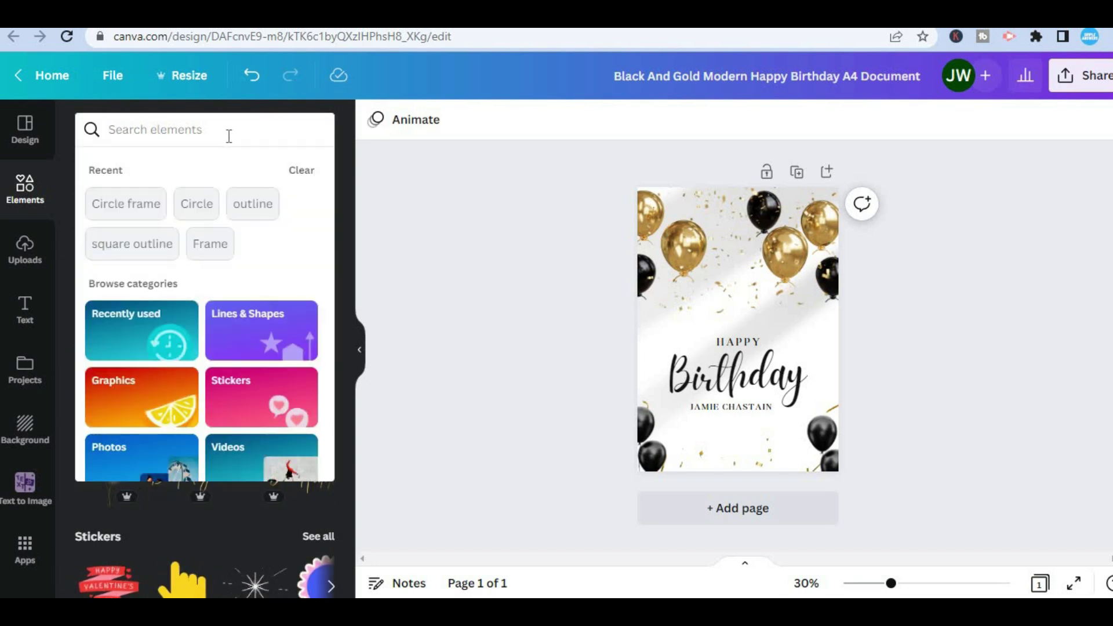
{"action": "type", "text": "fra"}
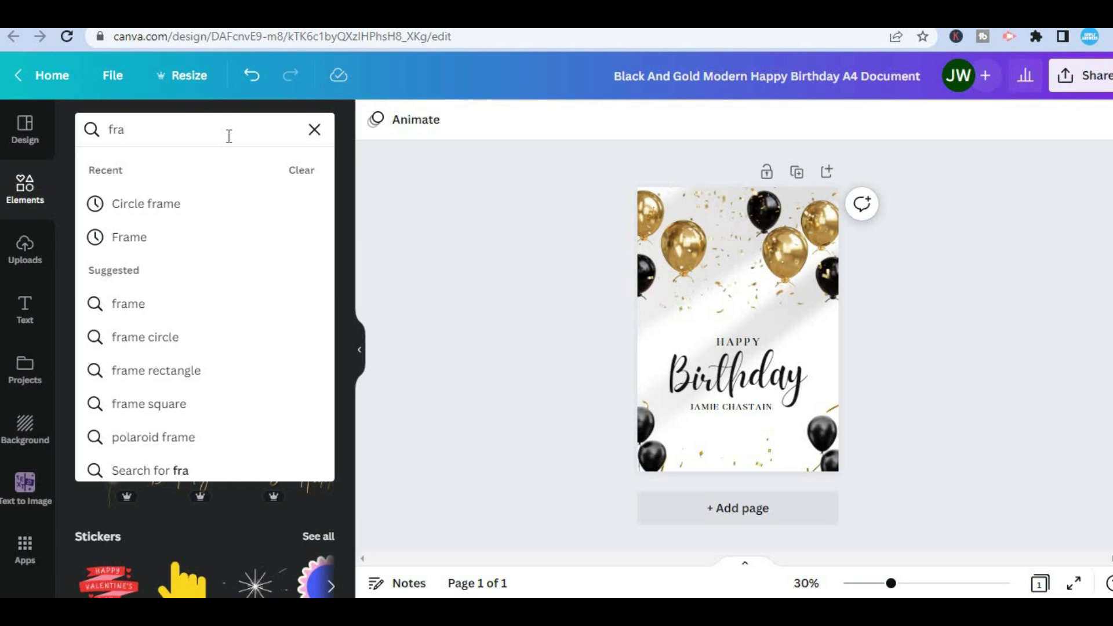
{"action": "type", "text": "me"}
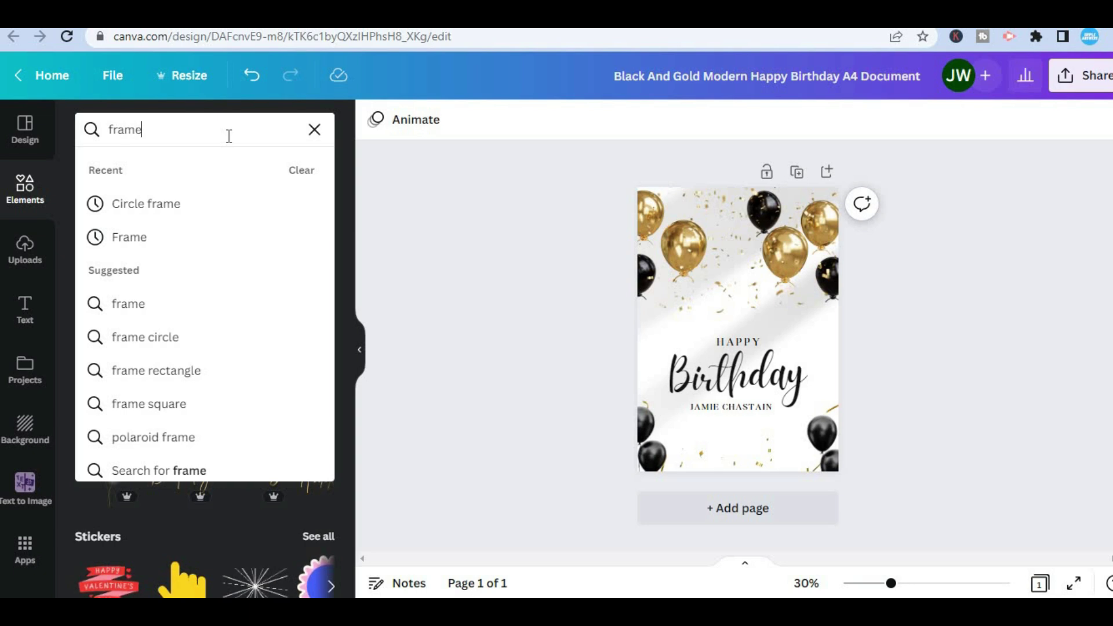
{"action": "left_click", "coordinate": [158, 237]}
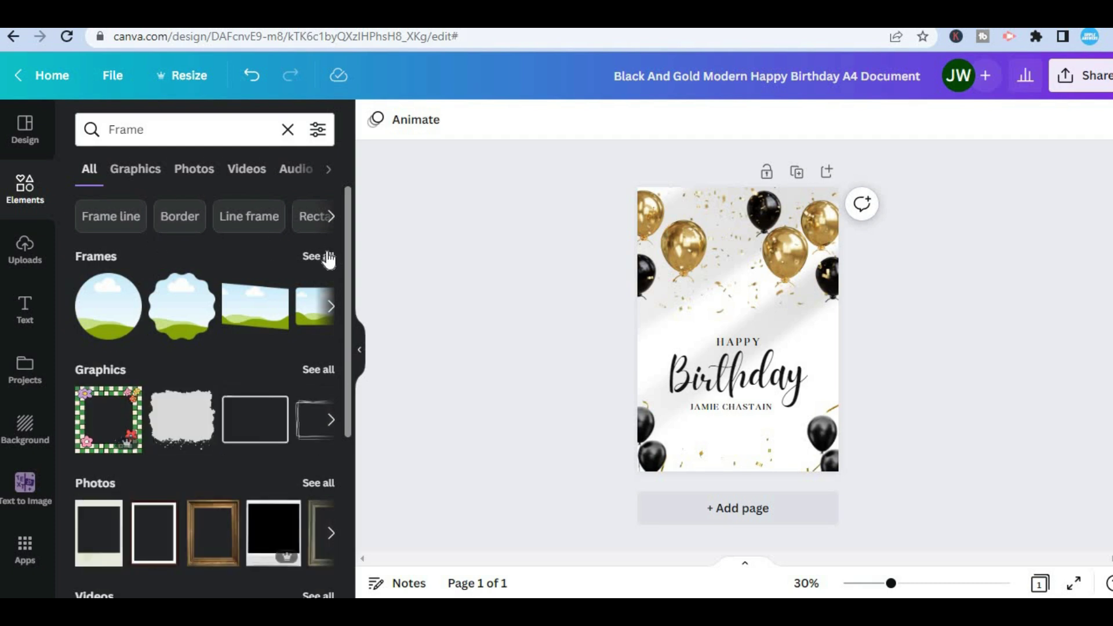
{"action": "left_click", "coordinate": [326, 256]}
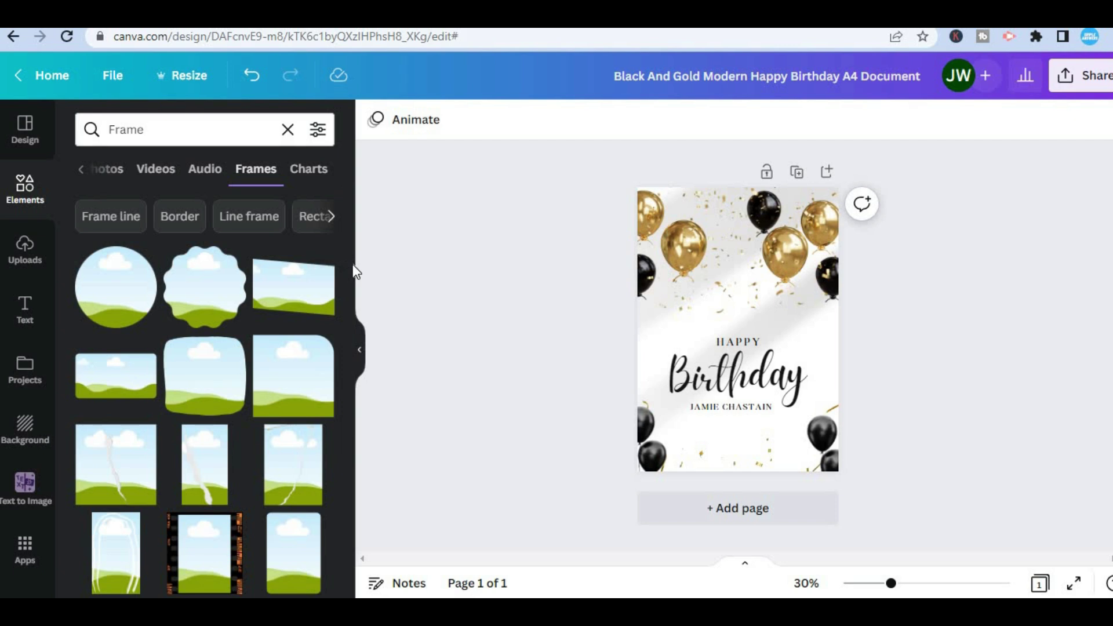
{"action": "scroll", "coordinate": [346, 255], "scroll_direction": "down", "scroll_amount": 4}
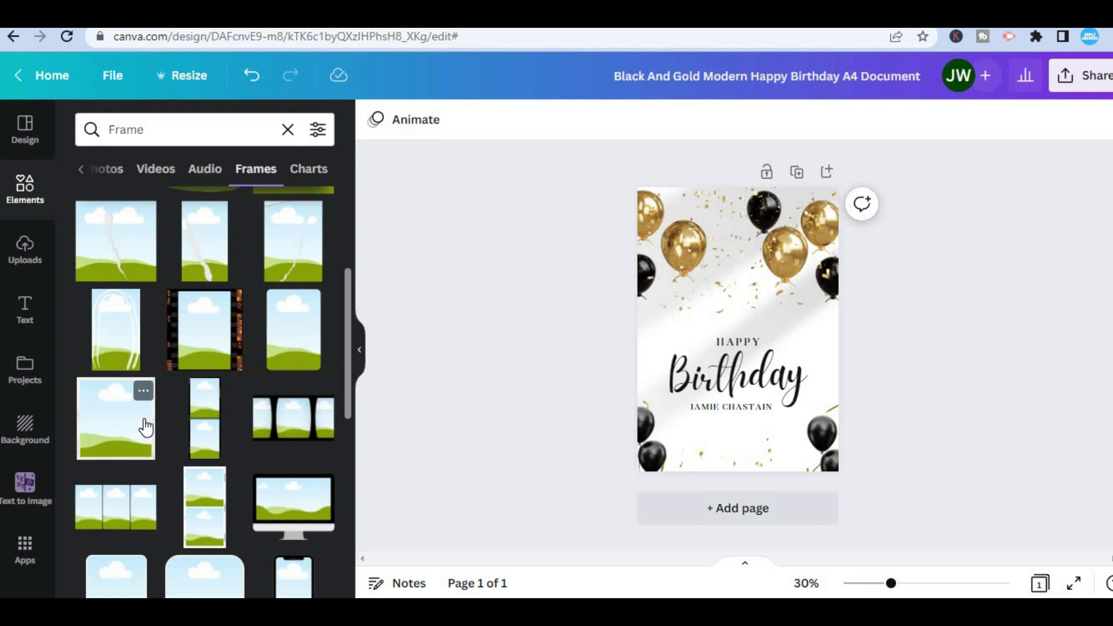
- Place a rectangular frame above the heading and fill it with the uploaded Canva logo
{"action": "left_click_drag", "start_coordinate": [120, 431], "coordinate": [725, 279]}
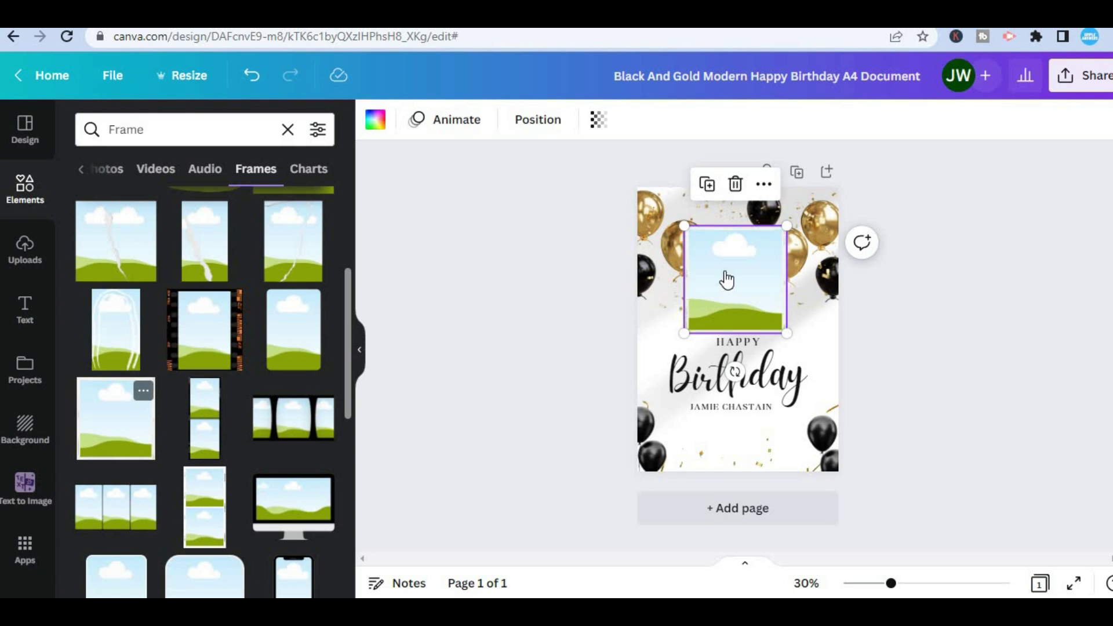
{"action": "left_click", "coordinate": [23, 250]}
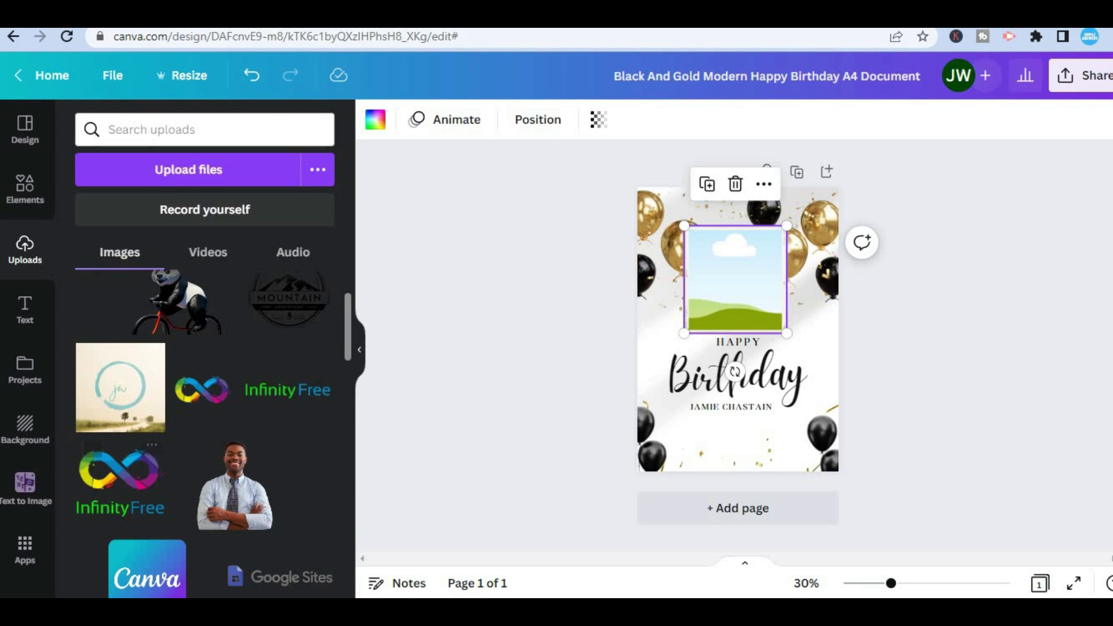
{"action": "left_click_drag", "start_coordinate": [149, 572], "coordinate": [733, 279]}
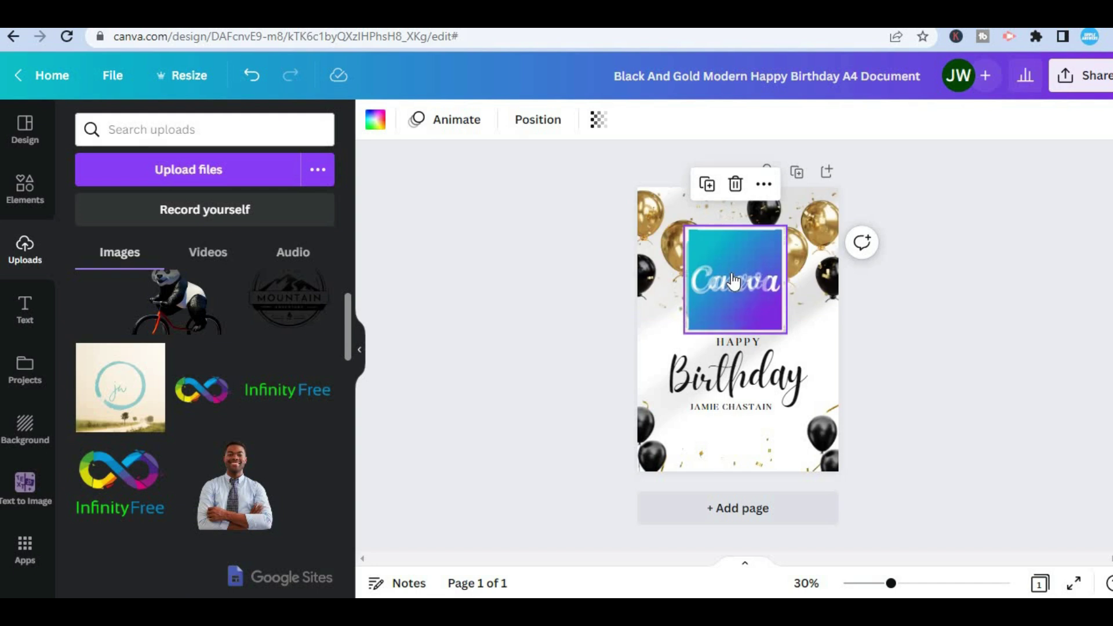
- Replace the name under the Birthday heading with JASON
{"action": "left_click", "coordinate": [769, 410]}
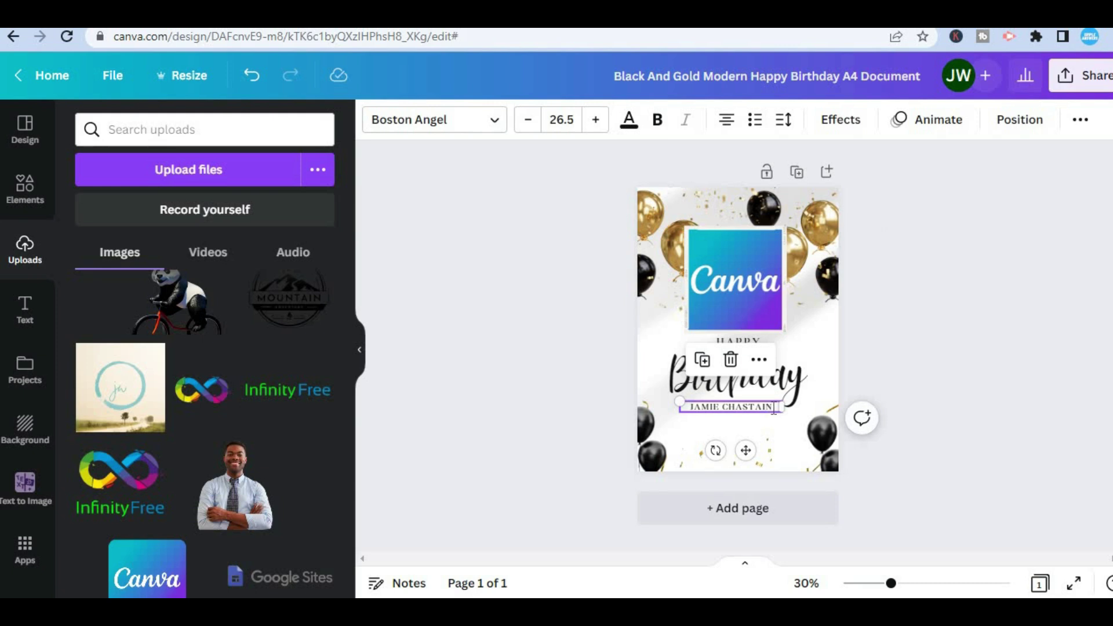
{"action": "double_click", "coordinate": [772, 408]}
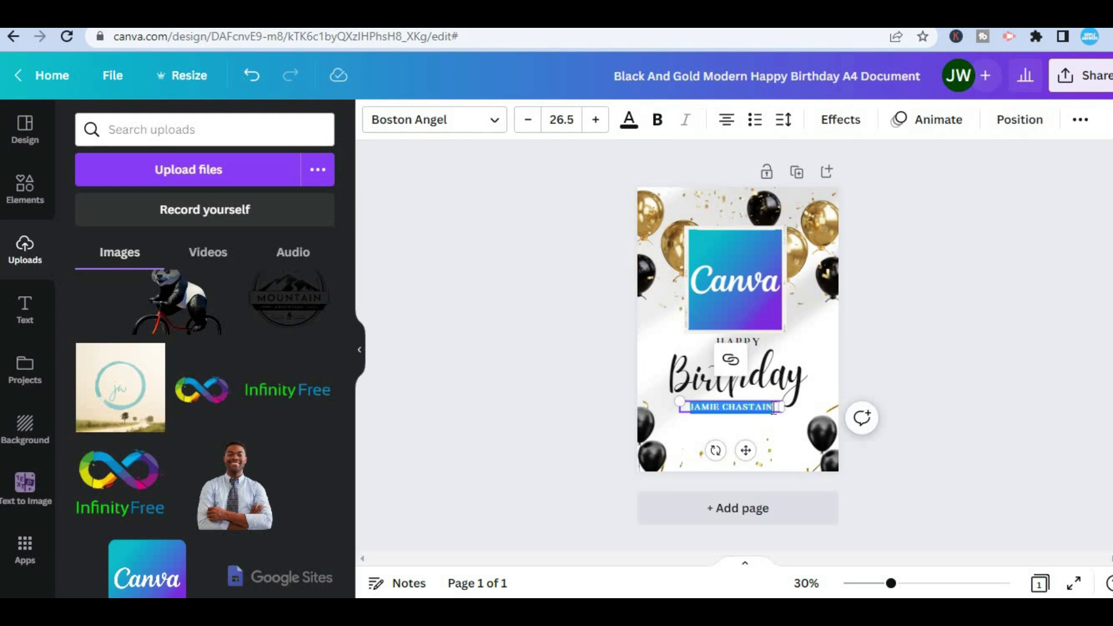
{"action": "key", "text": "BackSpace"}
{"action": "type", "text": "JASON"}
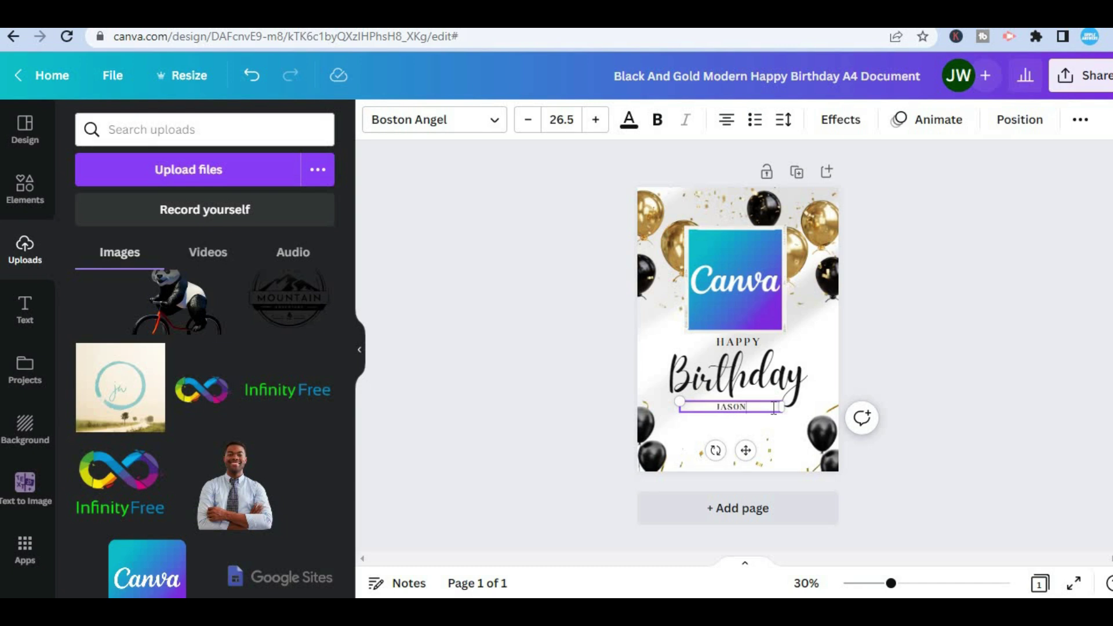
- Put the Birthday heading into text editing and check its font size options
{"action": "left_click", "coordinate": [776, 375]}
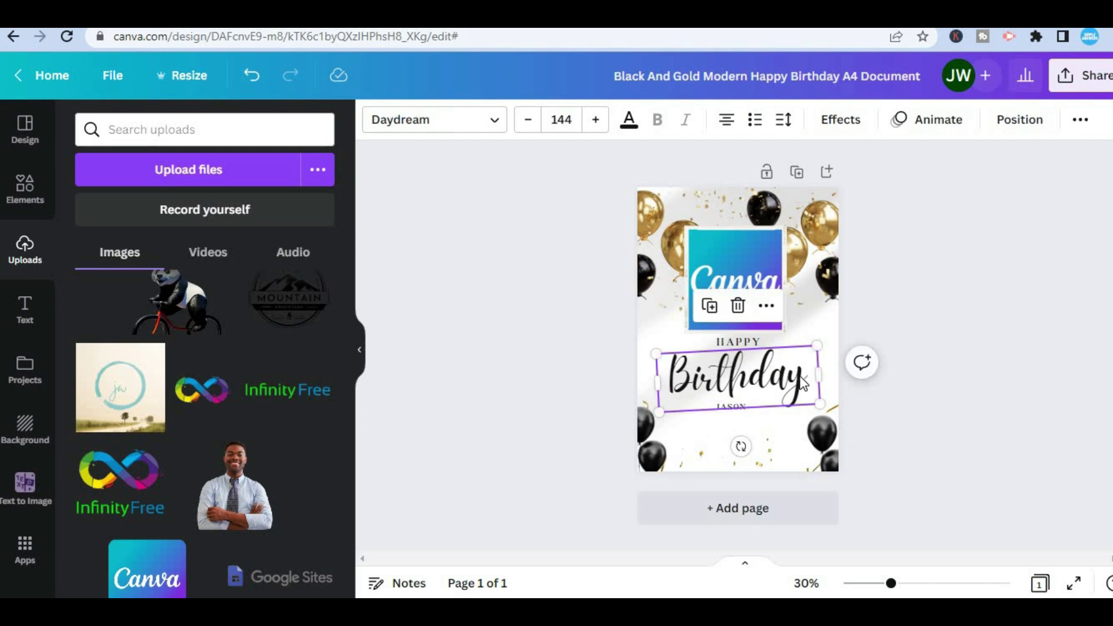
{"action": "double_click", "coordinate": [800, 377]}
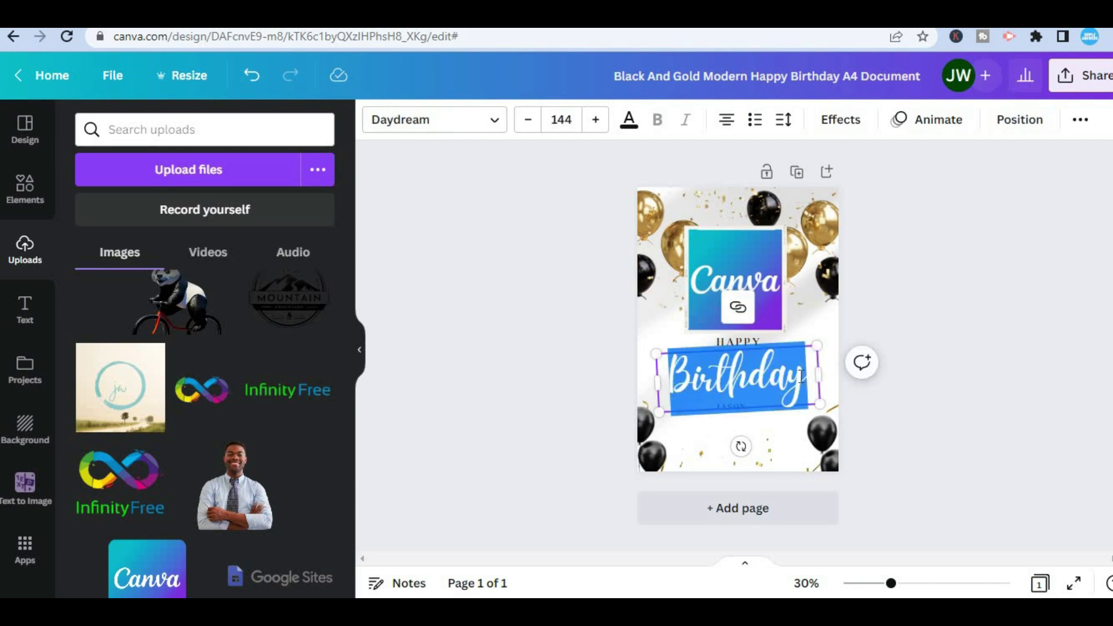
{"action": "left_click", "coordinate": [566, 118]}
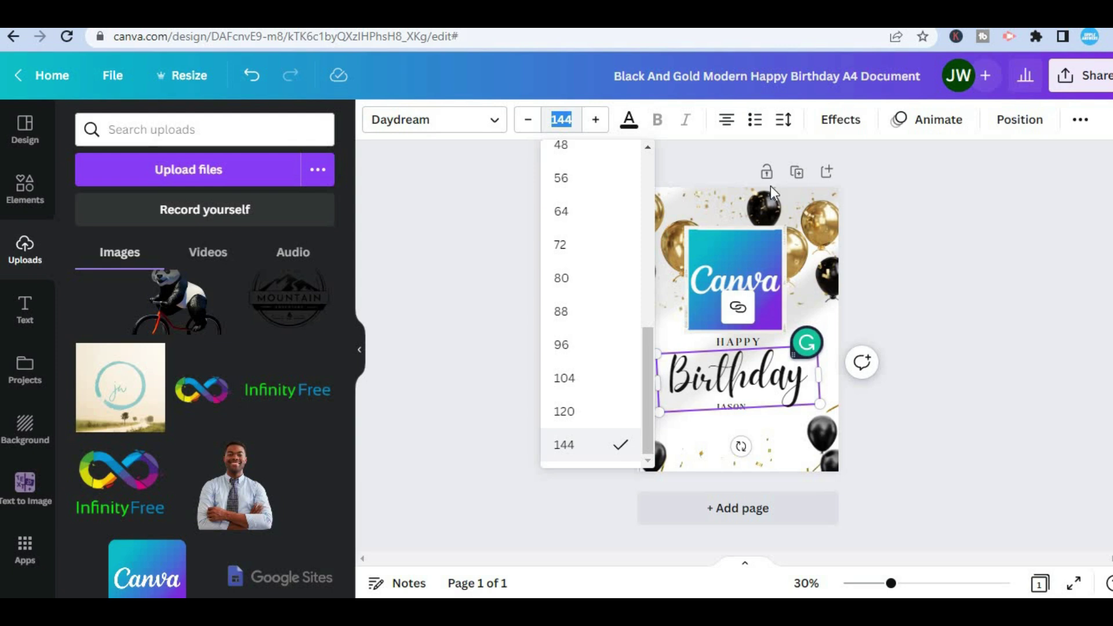
{"action": "left_click", "coordinate": [926, 232]}
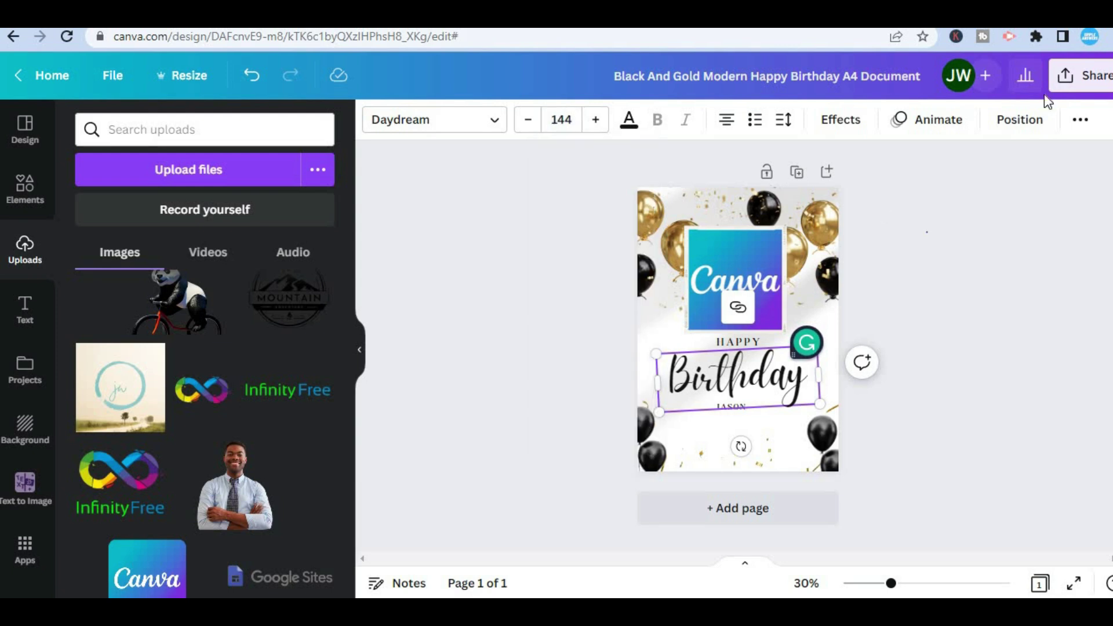
{"action": "left_click", "coordinate": [1076, 77]}
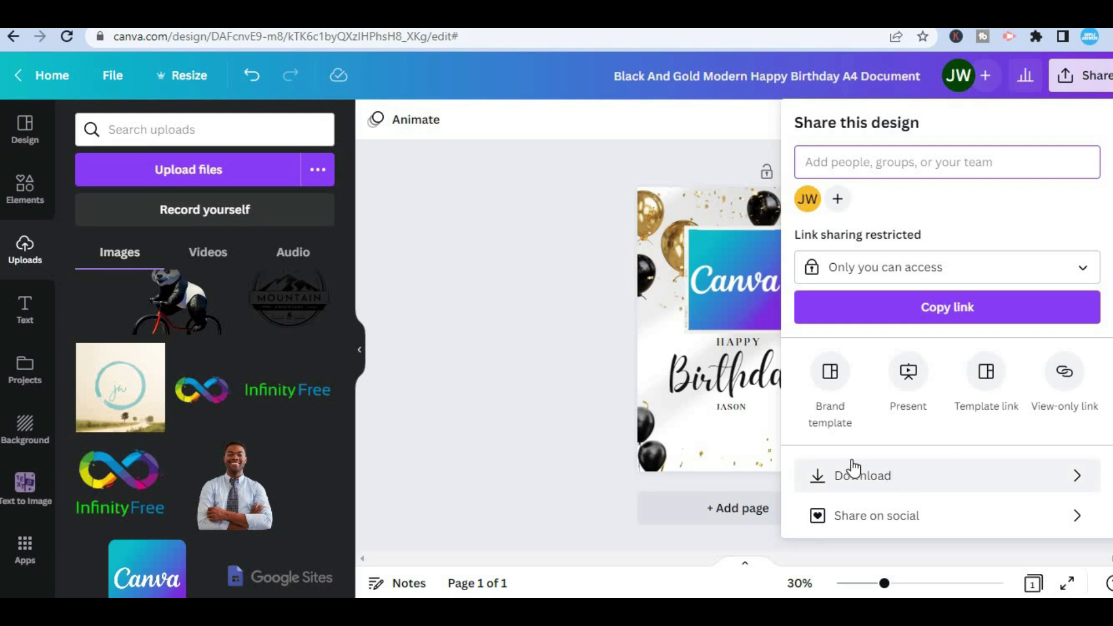
{"action": "left_click", "coordinate": [577, 354]}
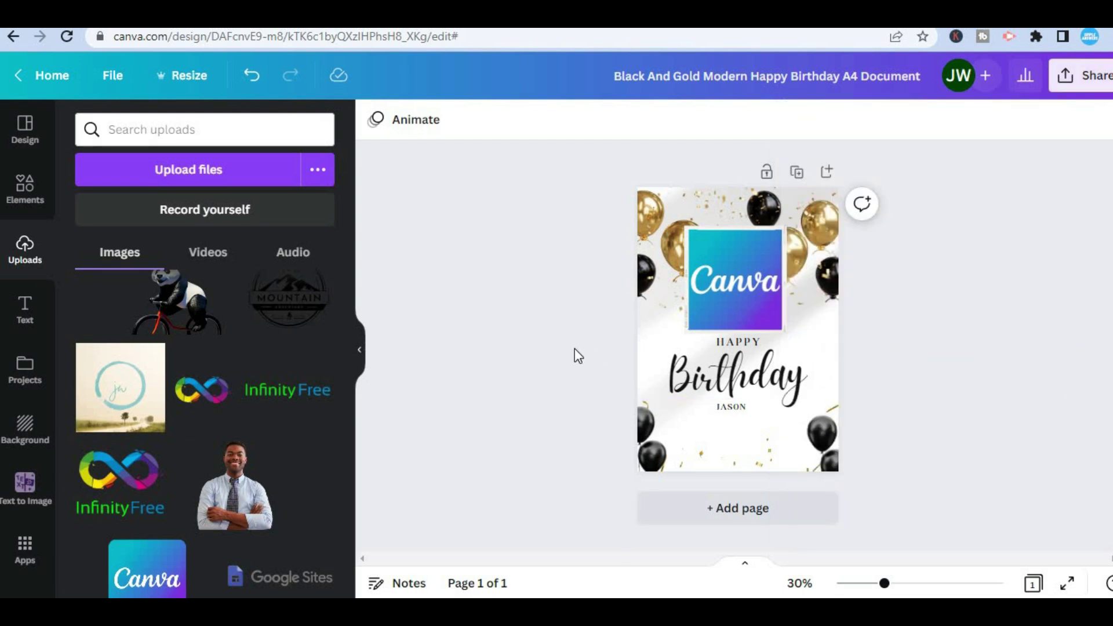